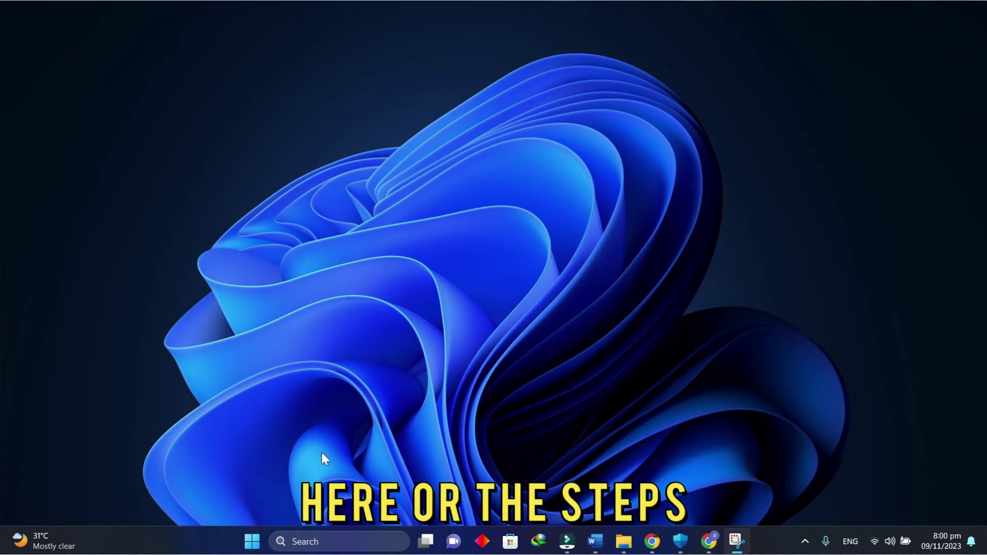
Step: Search the Start menu for "sec" and launch Windows Security
click(253, 547)
click(410, 48)
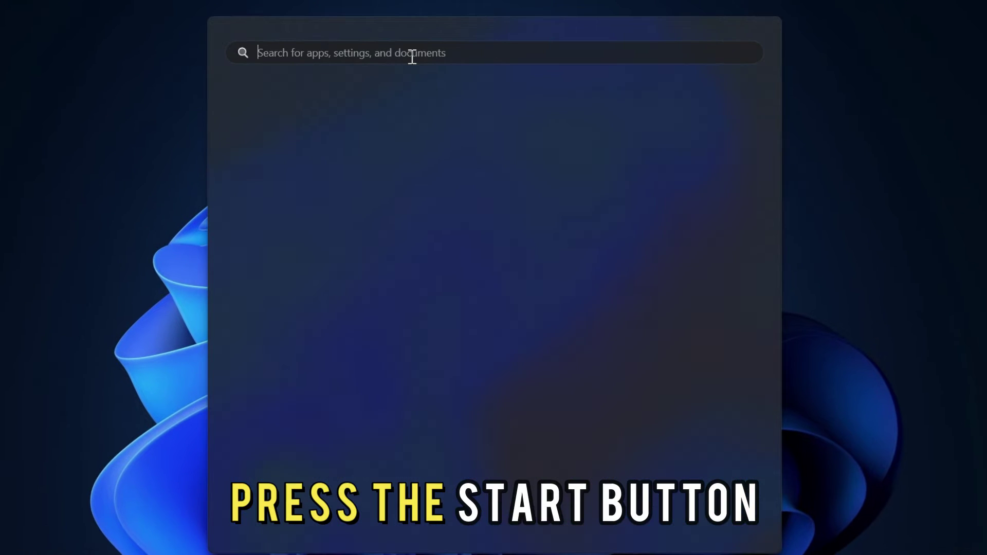
text(sec)
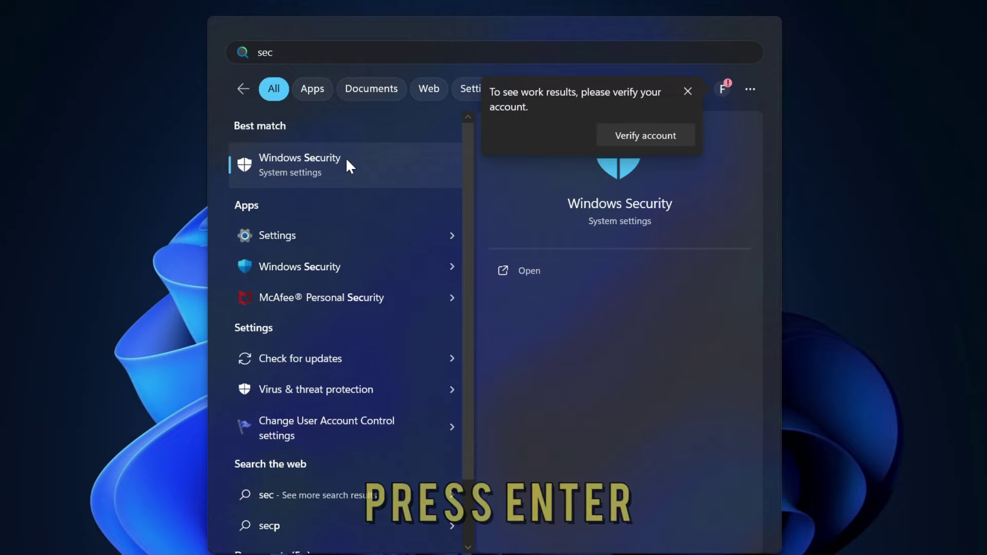
key(Return)
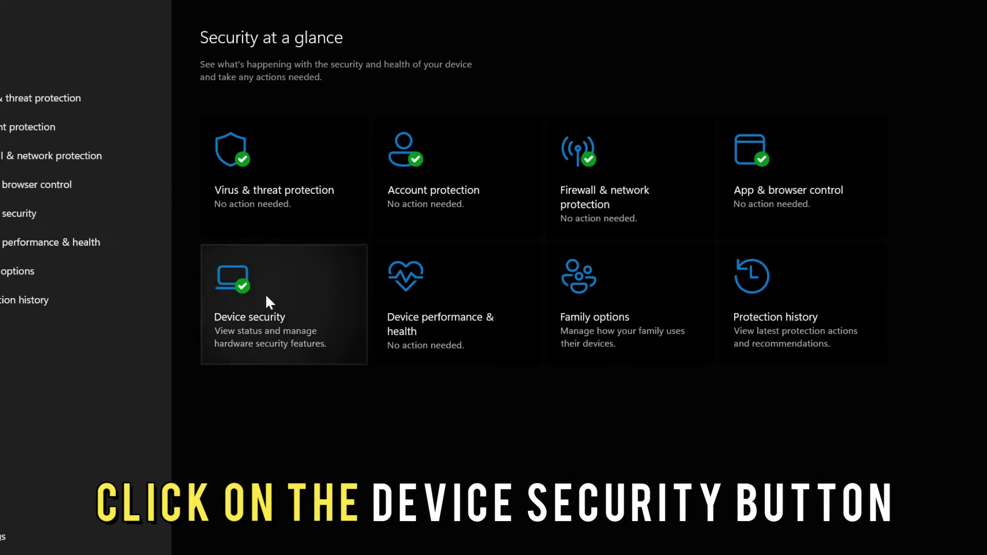
Step: Go to Device security and show the Core isolation details
click(289, 263)
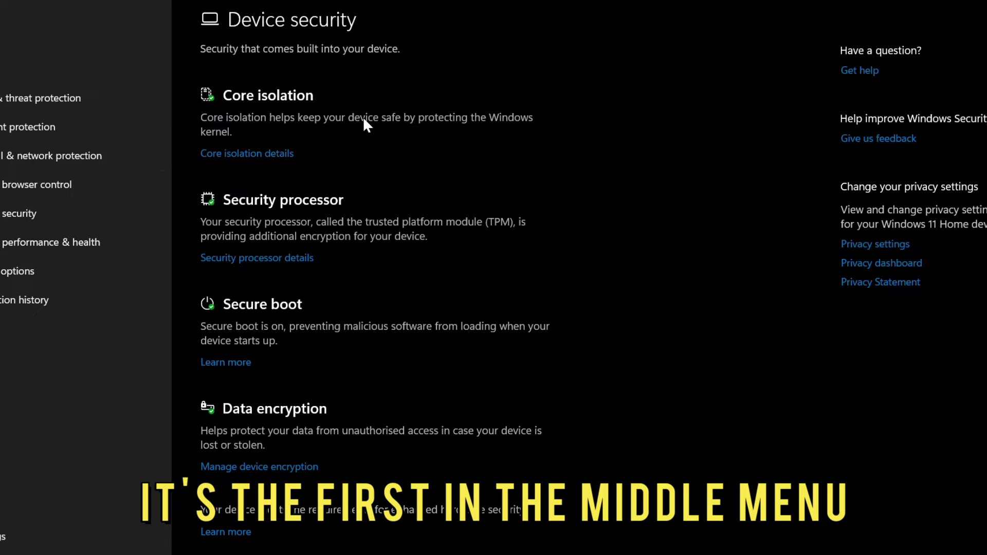
click(255, 154)
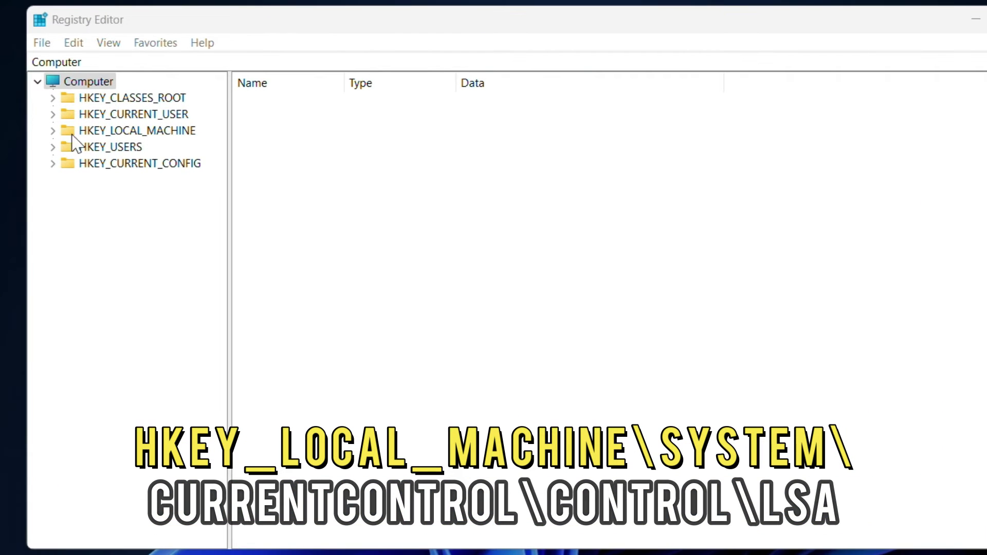
Step: Expand HKEY_LOCAL_MACHINE > SYSTEM > CurrentControlSet > Control > Lsa in the key tree
click(87, 135)
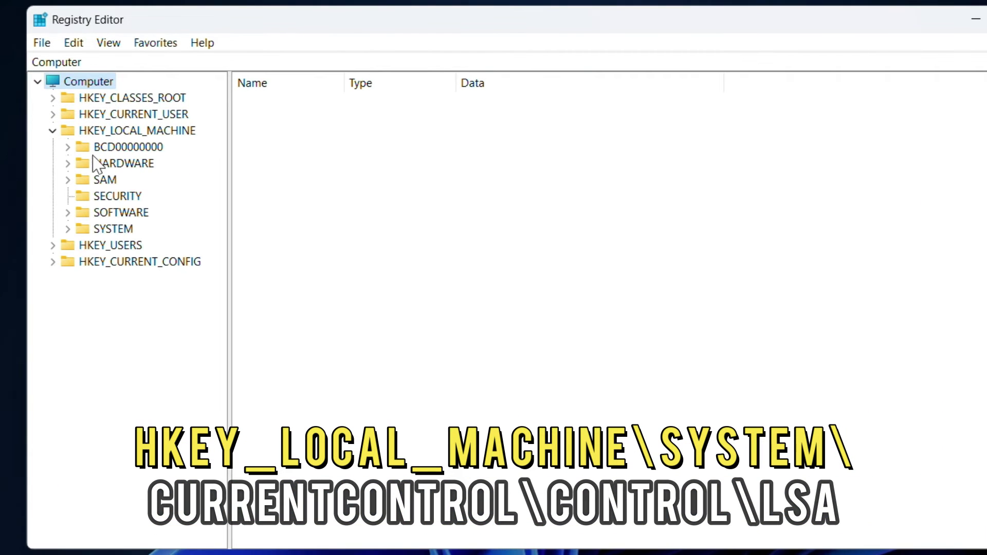
click(69, 229)
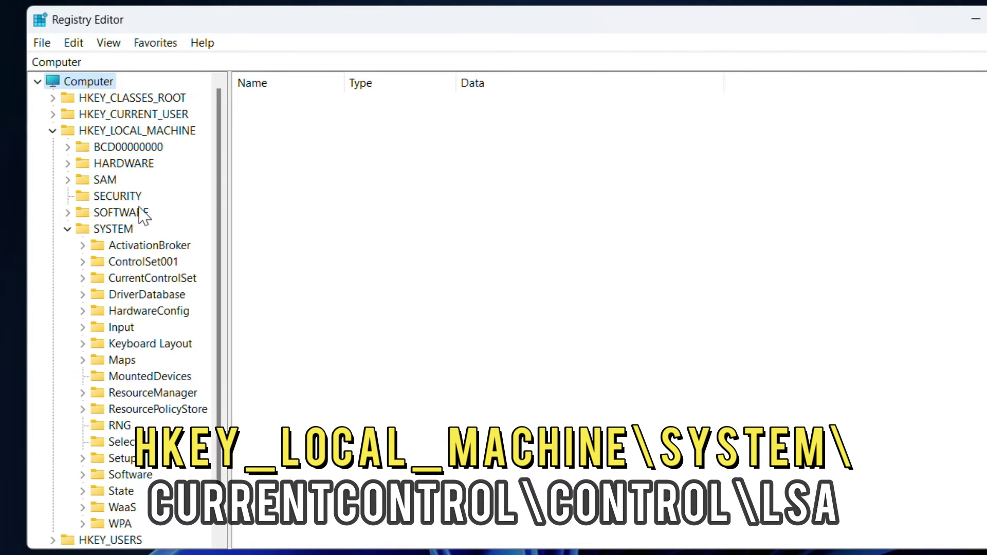
click(82, 279)
click(98, 294)
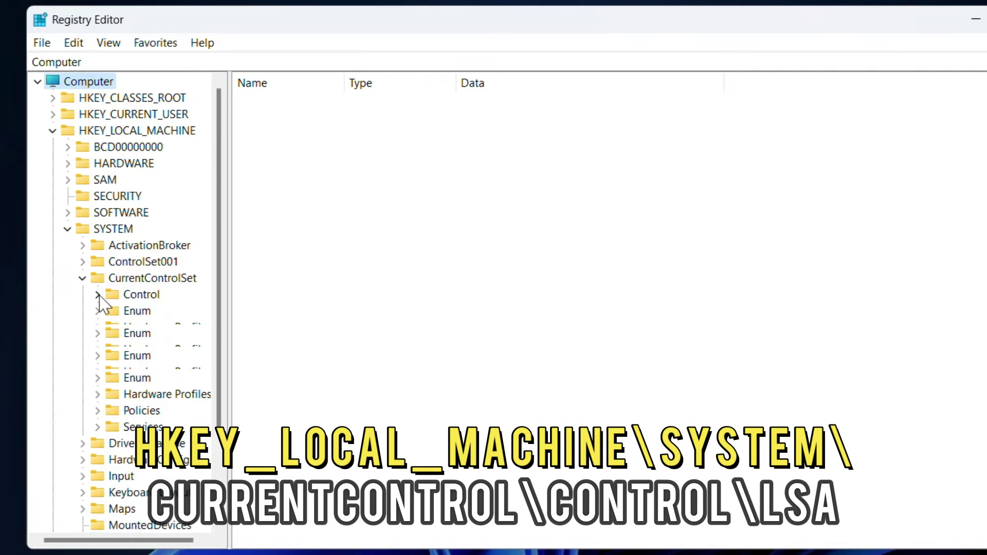
scroll(110, 313, down, 5)
scroll(119, 332, down, 3)
scroll(128, 347, down, 2)
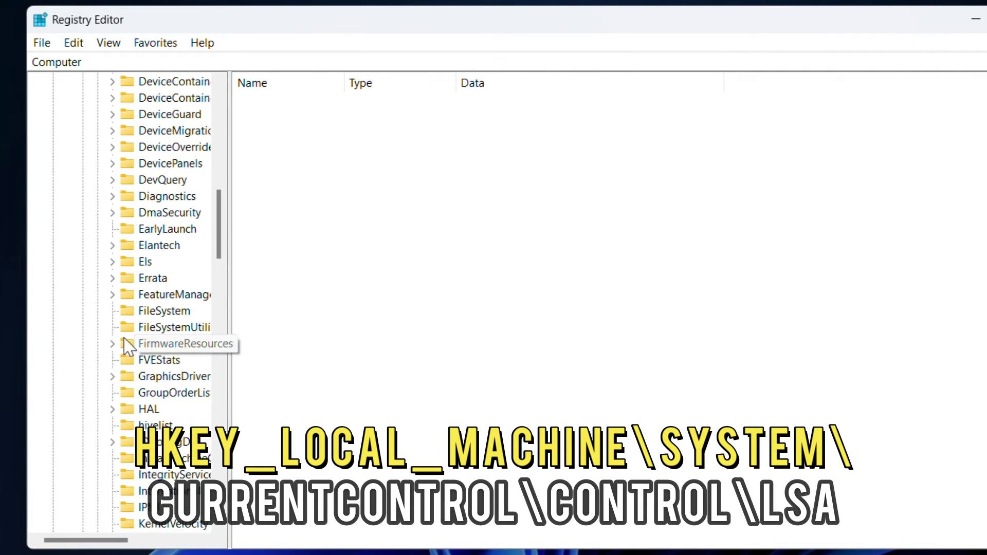
scroll(131, 368, down, 5)
click(113, 377)
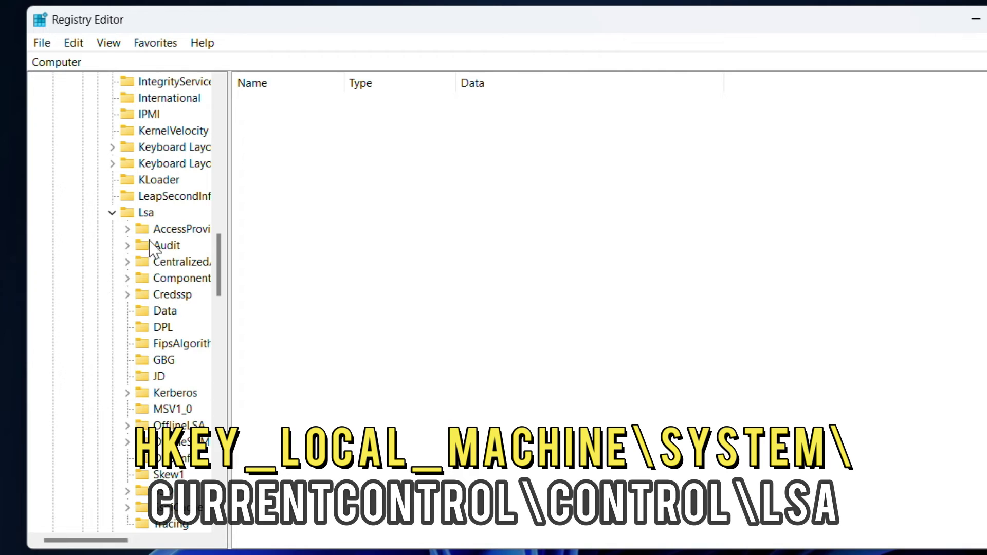
Step: Open the Lsa key to display its values
double_click(147, 214)
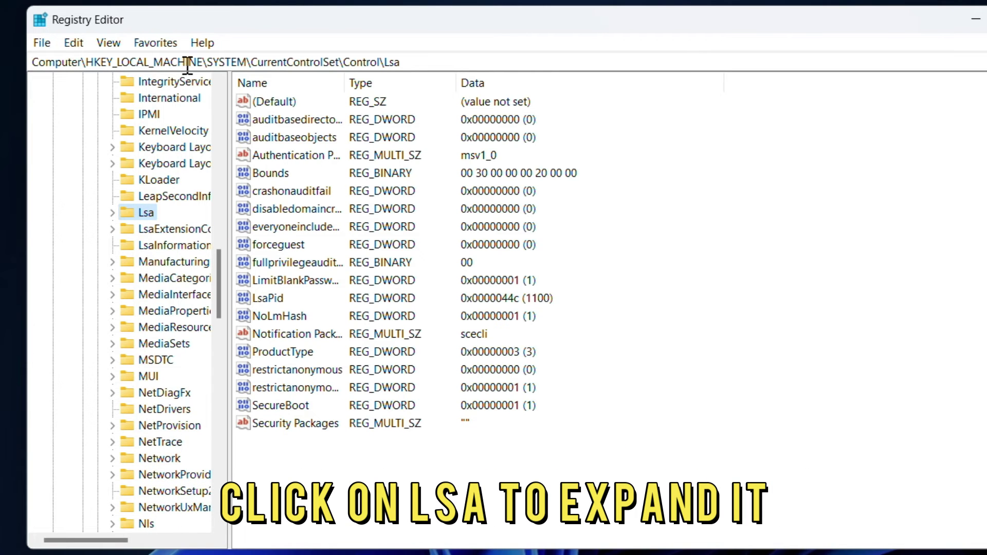